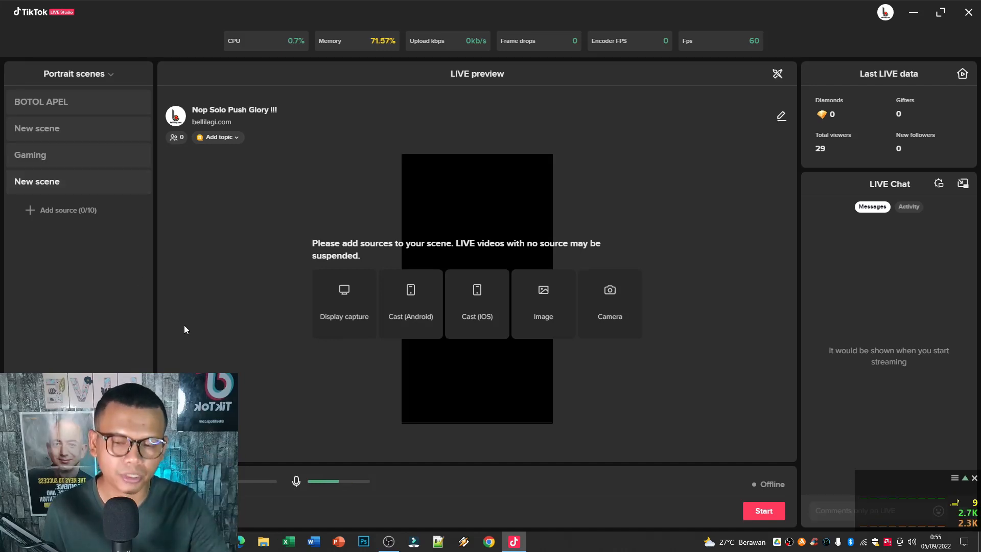
# Rename the selected empty portrait scene "jualan parfum"
pyautogui.doubleClick(76, 190)
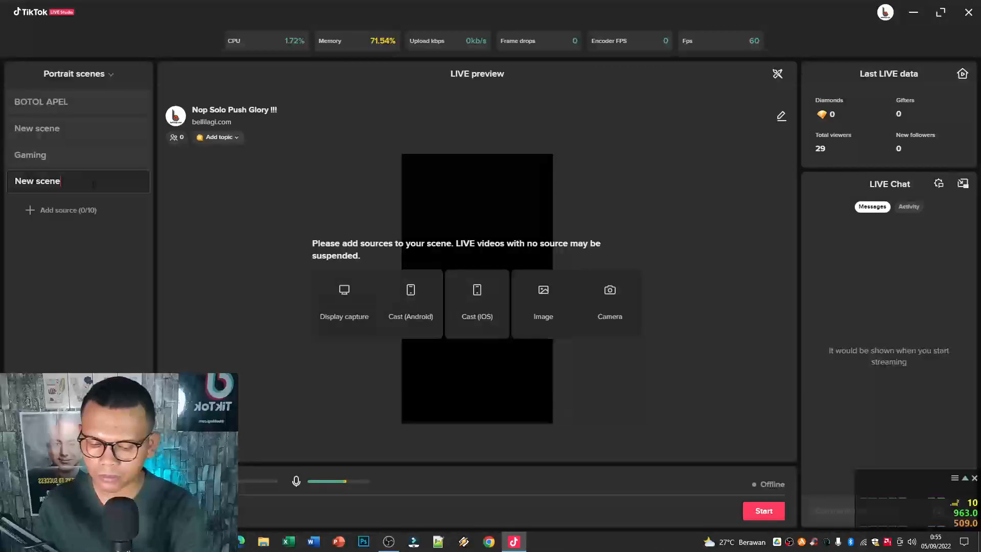
pyautogui.hotkey('ctrl', 'a')
pyautogui.write('jualan parfum')
pyautogui.press('Return')
# Add the NYK NEMESIS camera to the scene as a flipped source and enlarge it to the full width of the preview
pyautogui.click(90, 210)
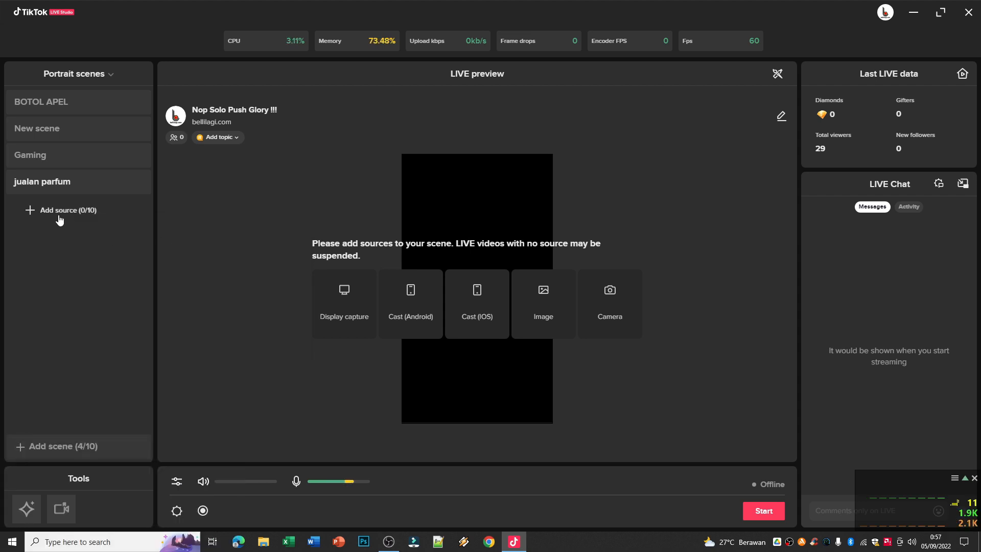
pyautogui.click(627, 303)
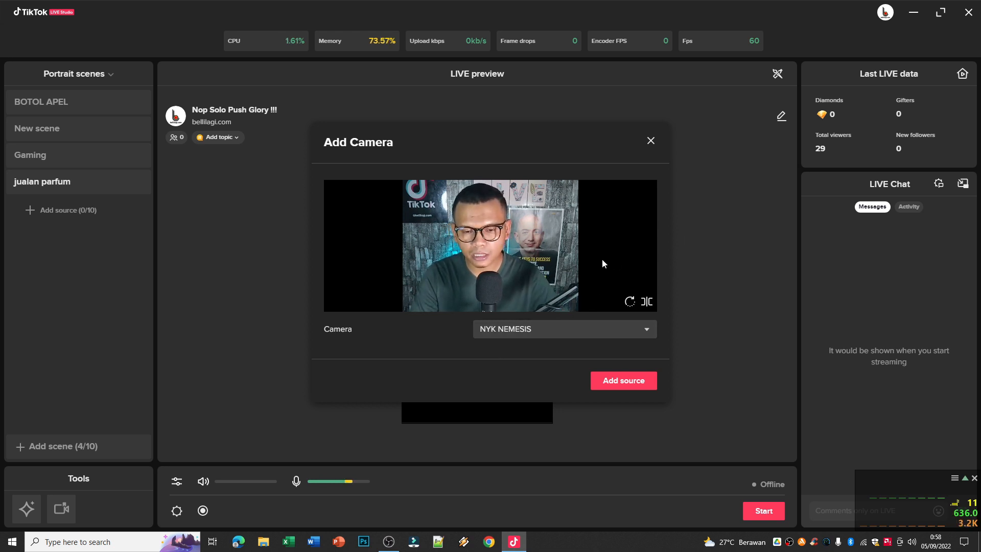
pyautogui.click(647, 304)
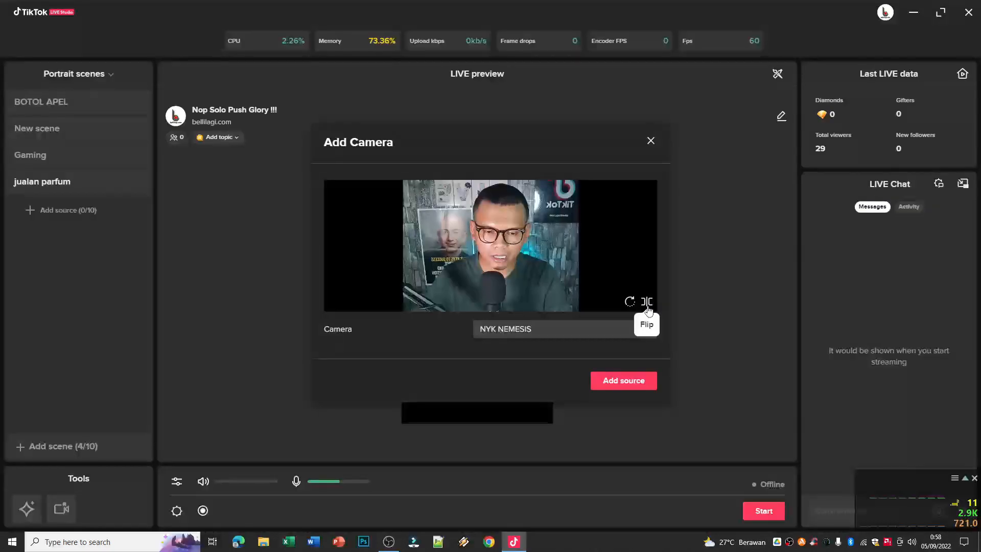
pyautogui.click(647, 303)
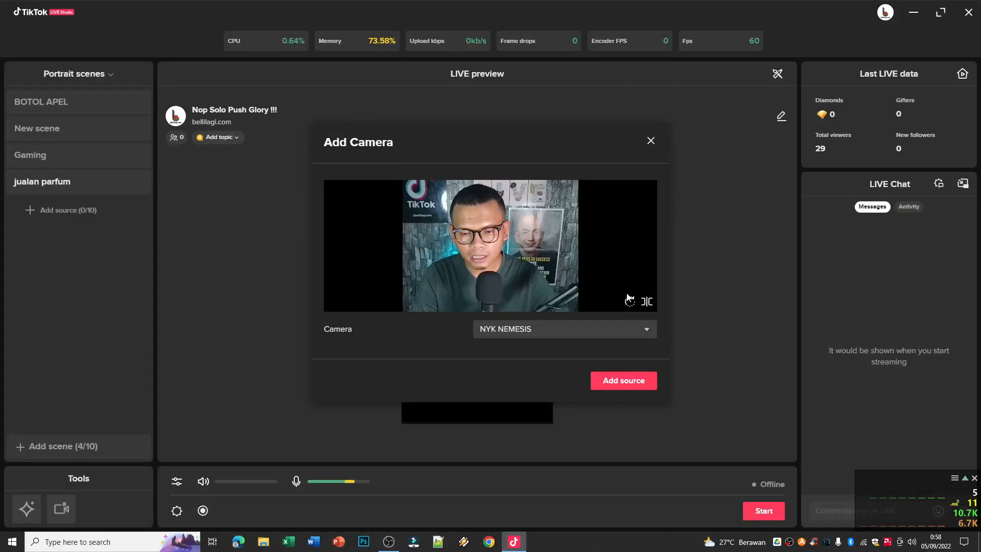
pyautogui.click(647, 302)
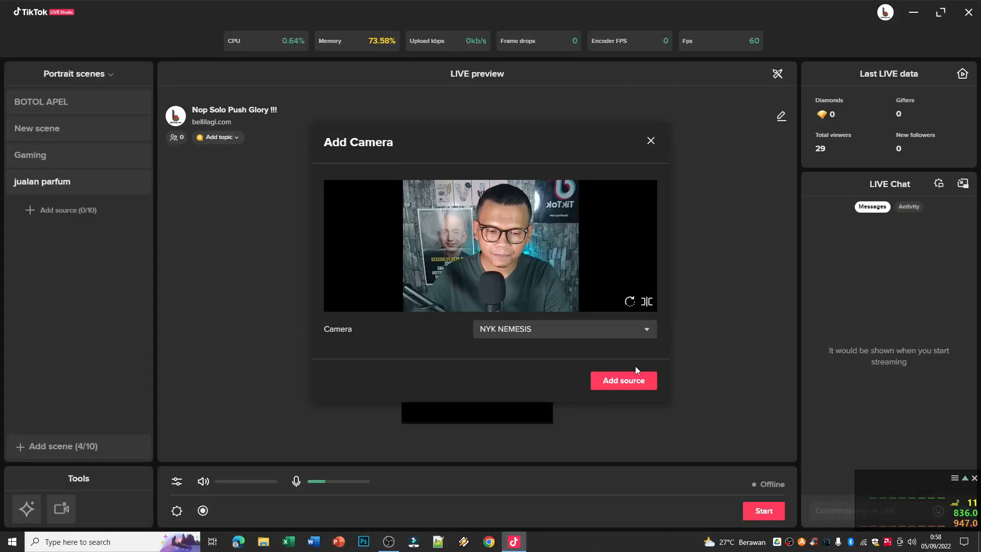
pyautogui.click(638, 387)
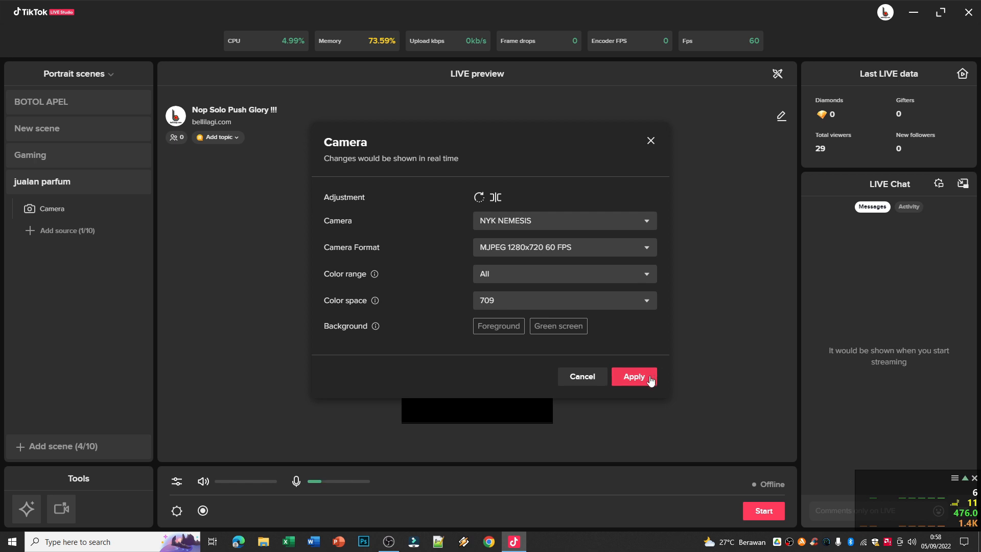
pyautogui.click(635, 376)
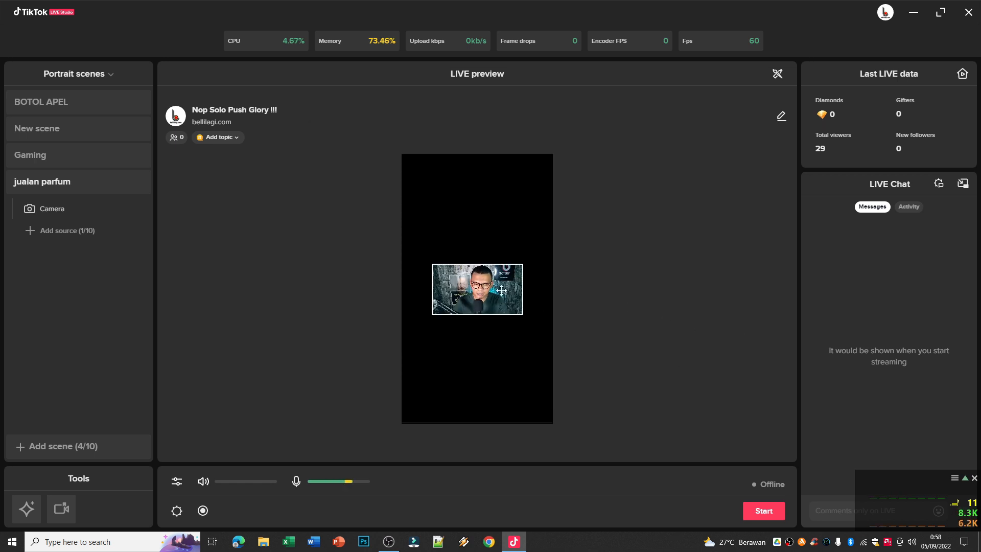
pyautogui.click(433, 267)
pyautogui.moveTo(432, 265); pyautogui.dragTo(405, 234)
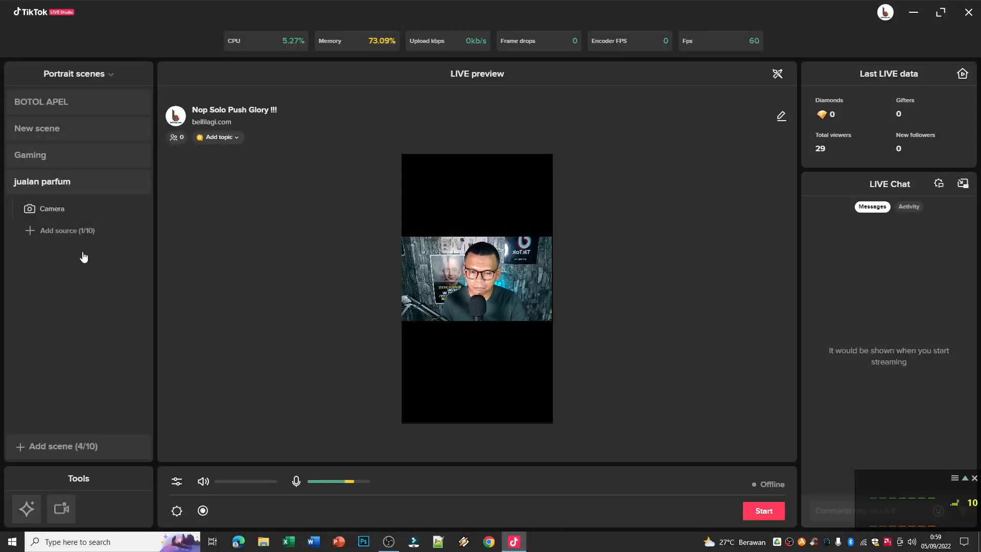
# Add the perfume promo image as a source and move the camera view up into the image's empty middle area
pyautogui.click(82, 233)
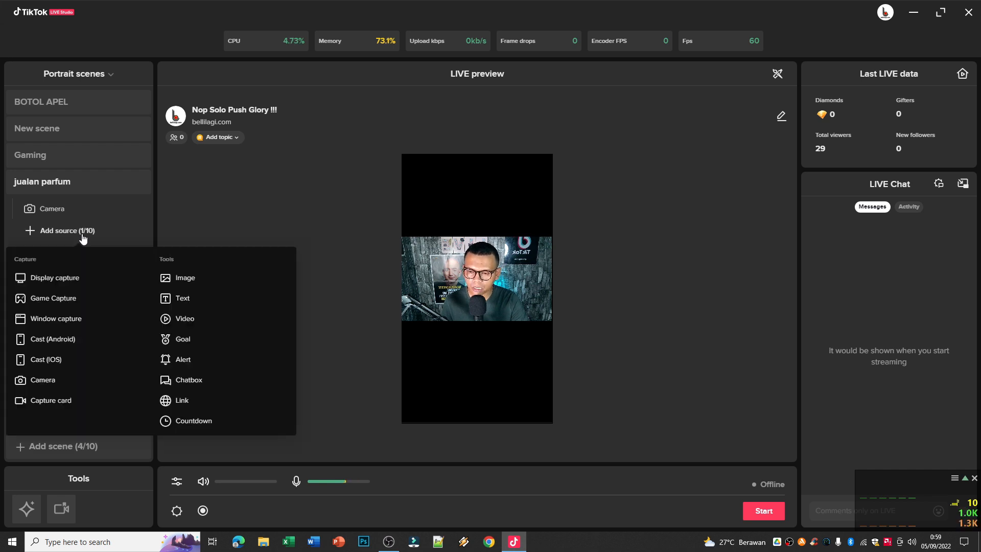
pyautogui.click(223, 276)
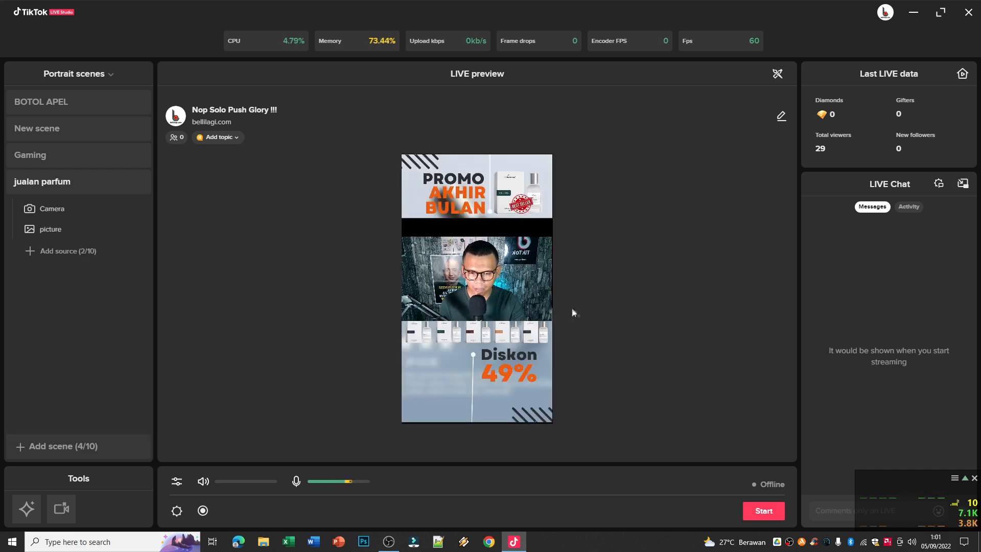
pyautogui.click(533, 301)
pyautogui.moveTo(532, 301); pyautogui.dragTo(533, 293)
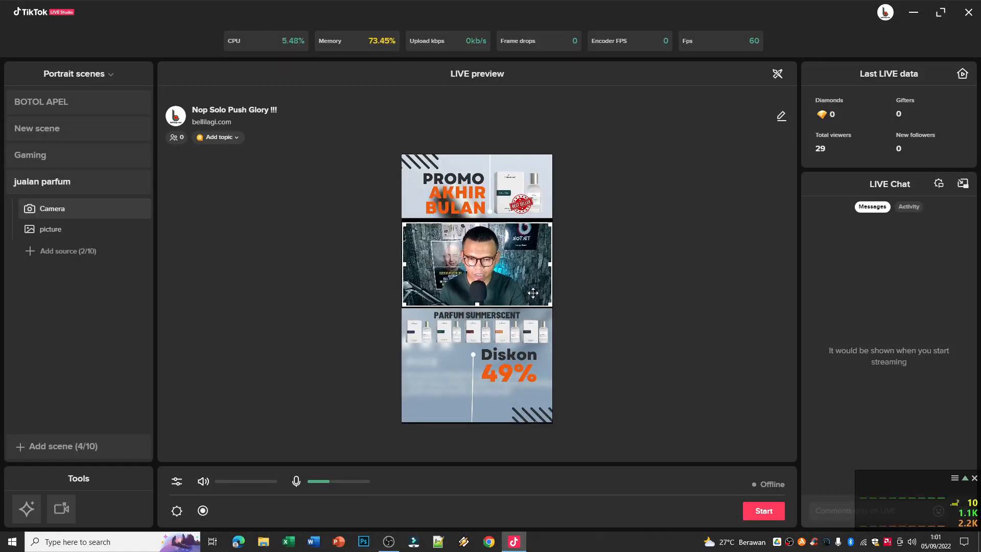
pyautogui.click(698, 255)
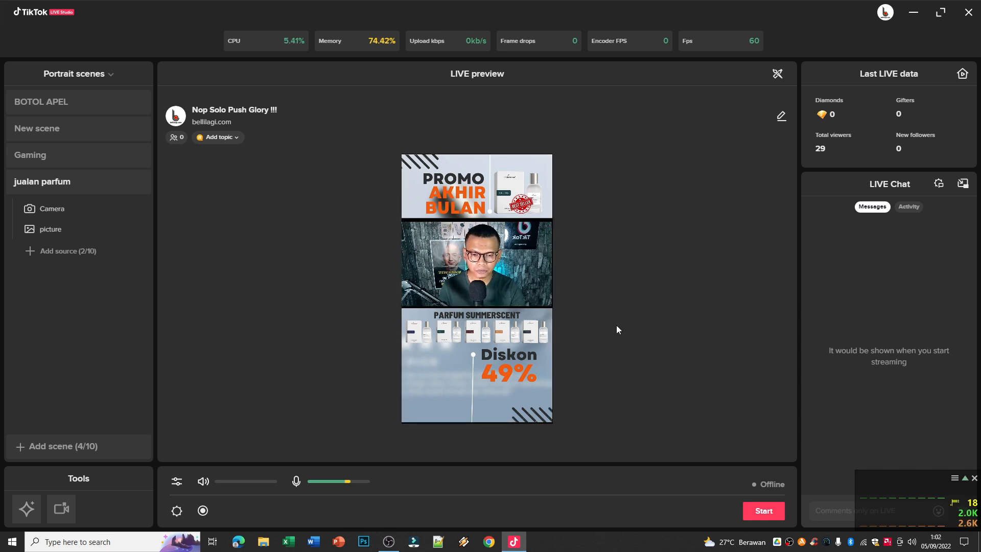
# Move the camera view down over the lower promo banner and back into the middle opening
pyautogui.click(495, 256)
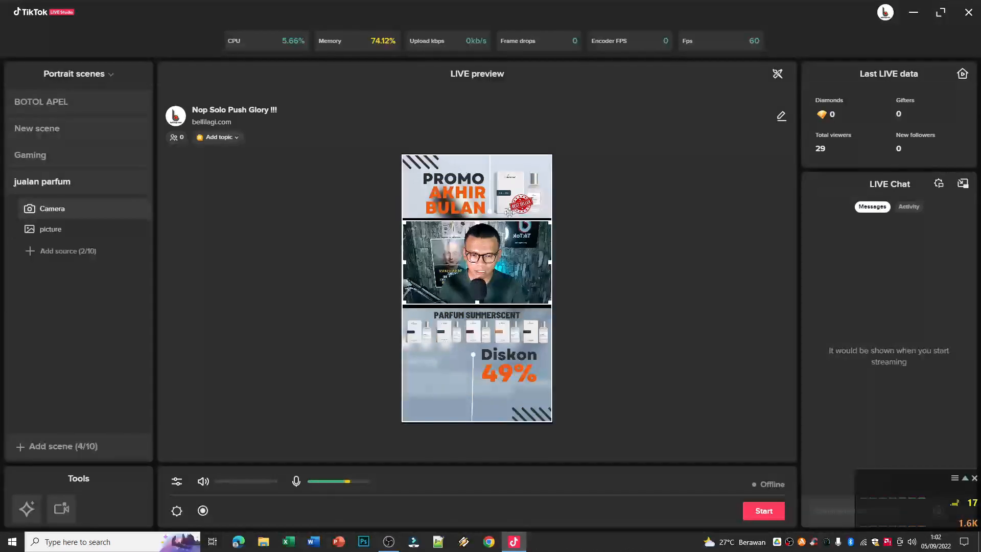
pyautogui.moveTo(403, 295); pyautogui.dragTo(403, 398)
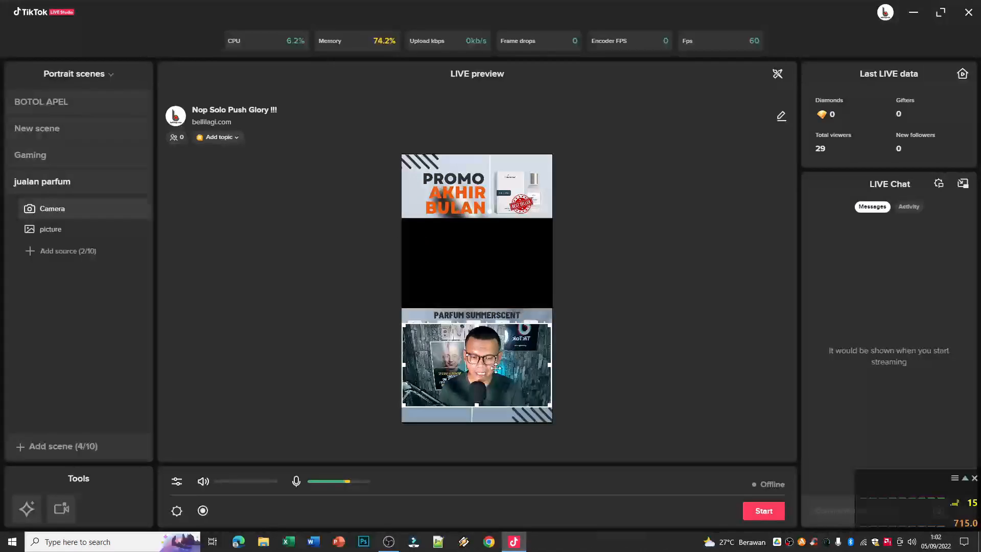
pyautogui.moveTo(497, 367); pyautogui.dragTo(497, 264)
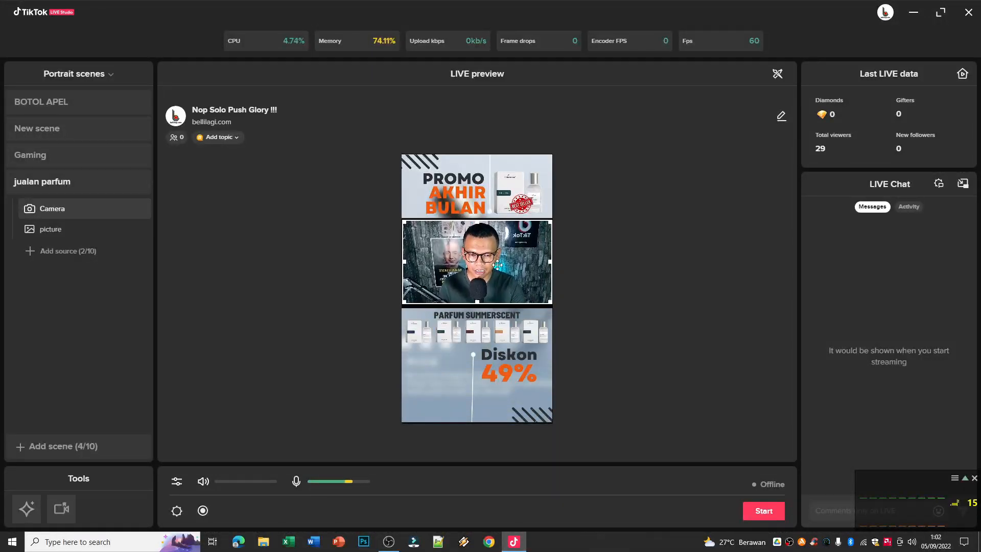
pyautogui.rightClick(515, 335)
pyautogui.click(547, 419)
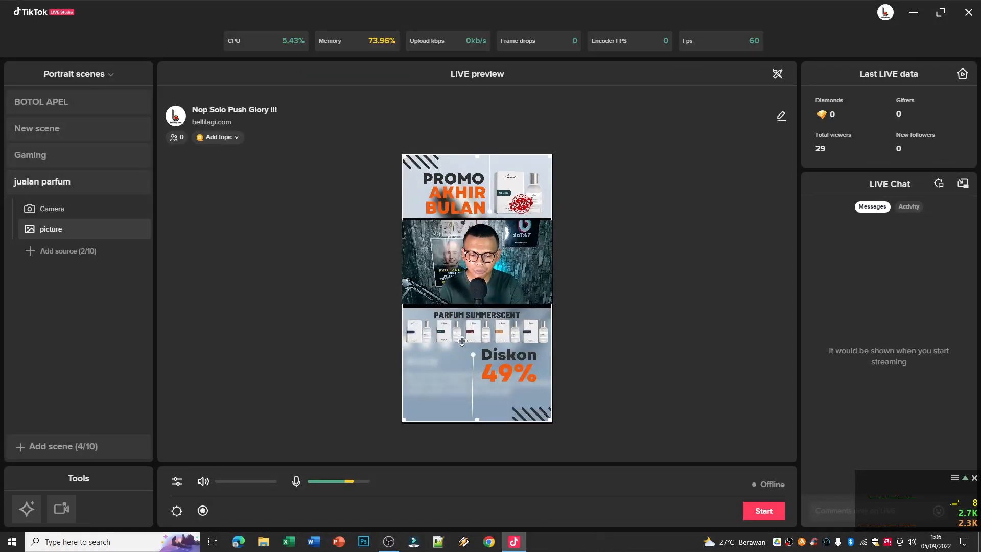
pyautogui.moveTo(501, 261); pyautogui.dragTo(503, 378)
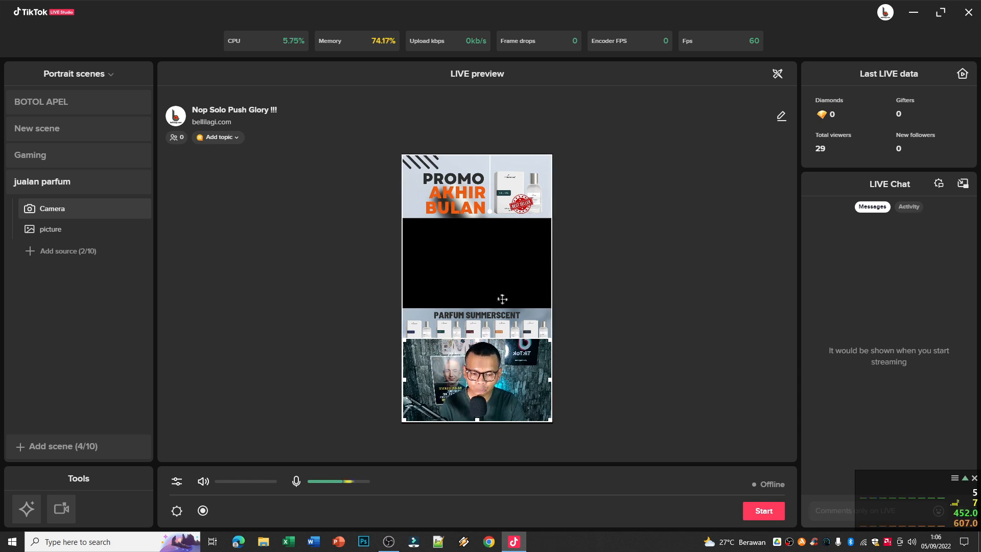
pyautogui.moveTo(505, 382); pyautogui.dragTo(500, 265)
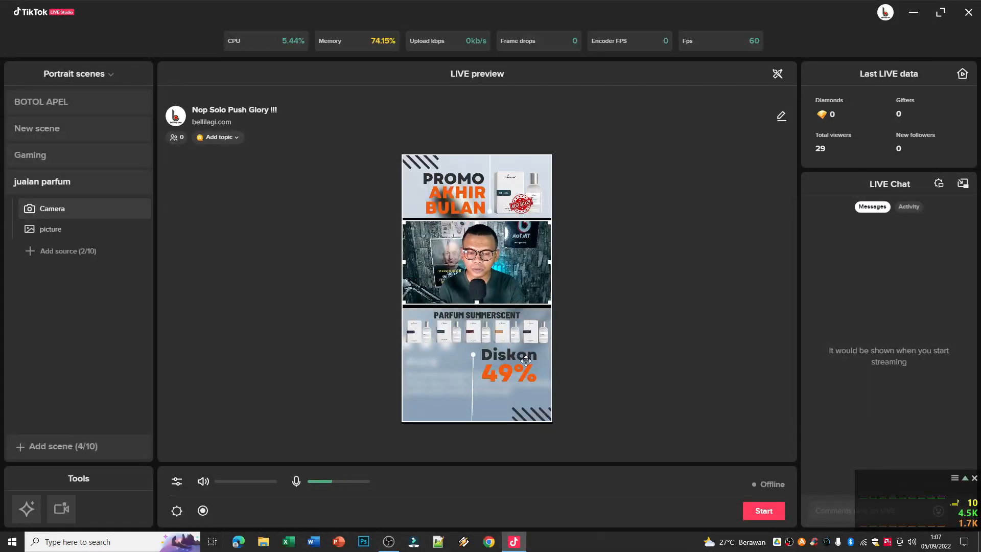
# Open the LIVE settings and select the cover image option for the LIVE cover
pyautogui.click(781, 116)
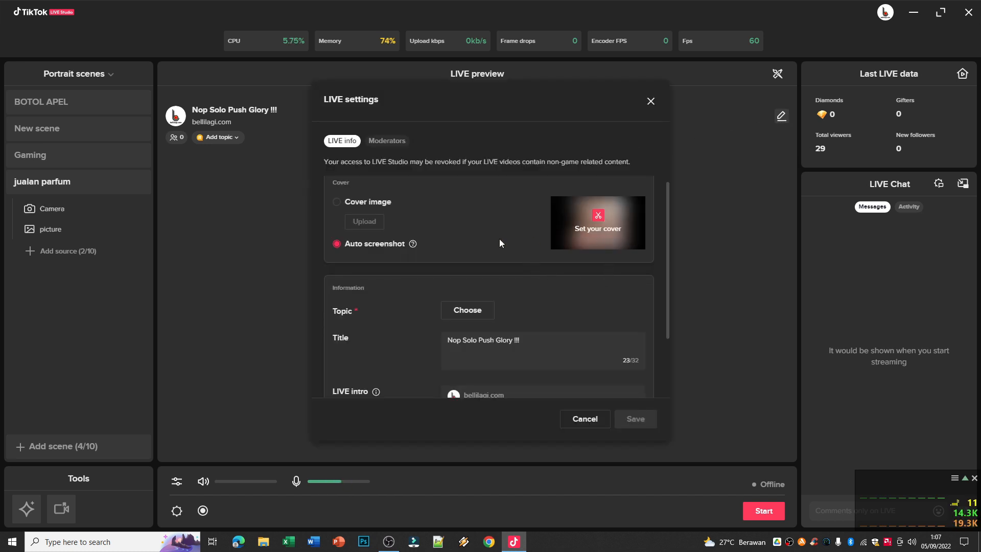
pyautogui.scroll(-2, 499, 243)
pyautogui.scroll(2, 522, 243)
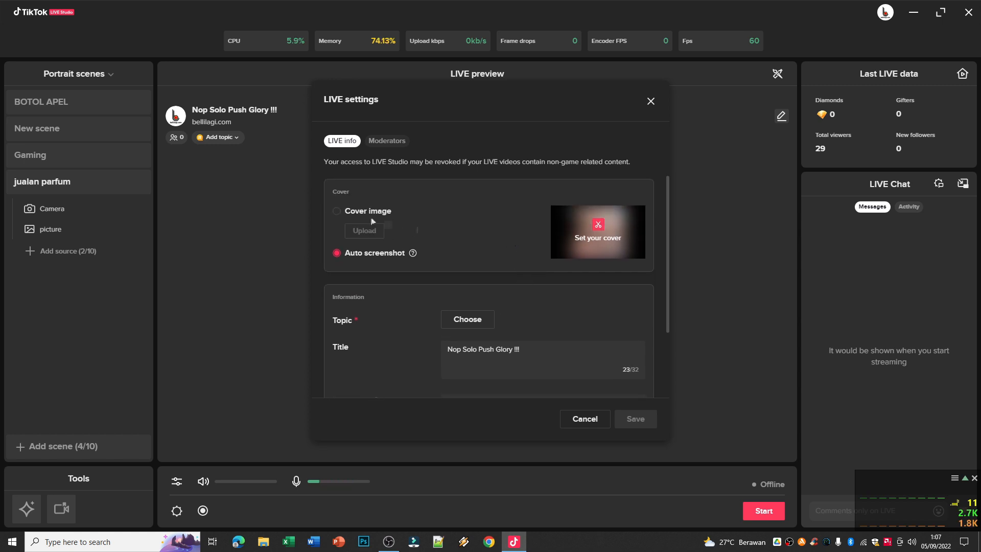
pyautogui.click(368, 216)
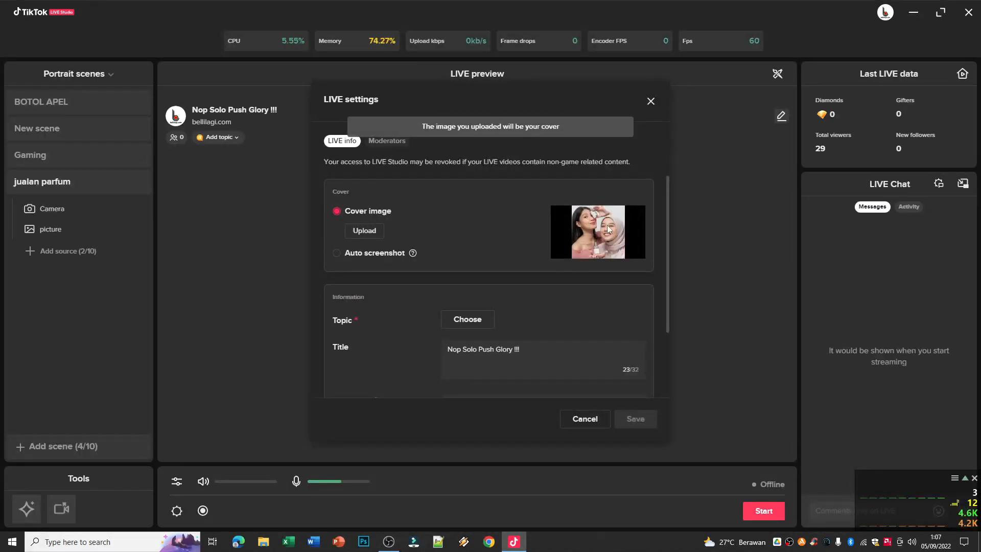
# Choose Beauty & Fashion as the LIVE topic
pyautogui.scroll(-3, 609, 230)
pyautogui.click(461, 226)
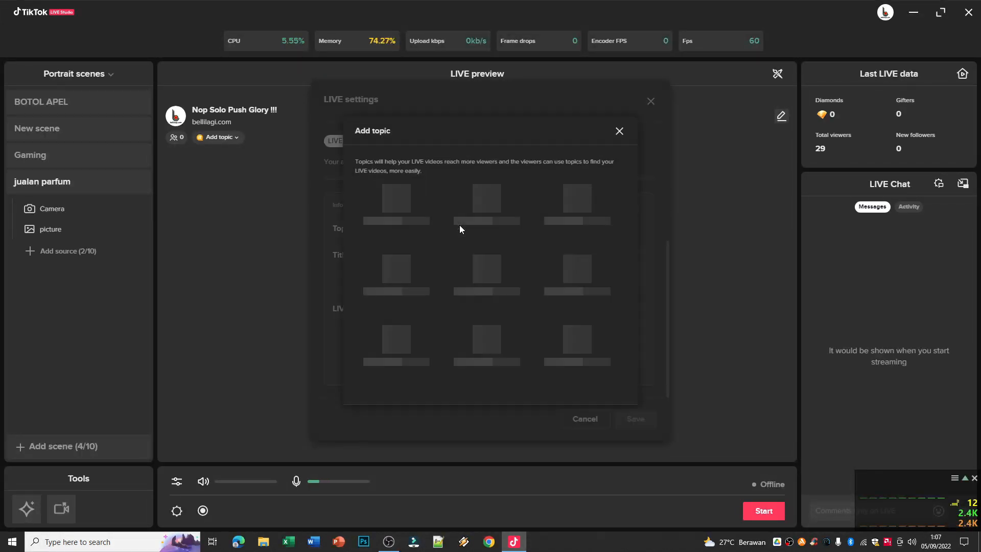
pyautogui.scroll(-2, 547, 284)
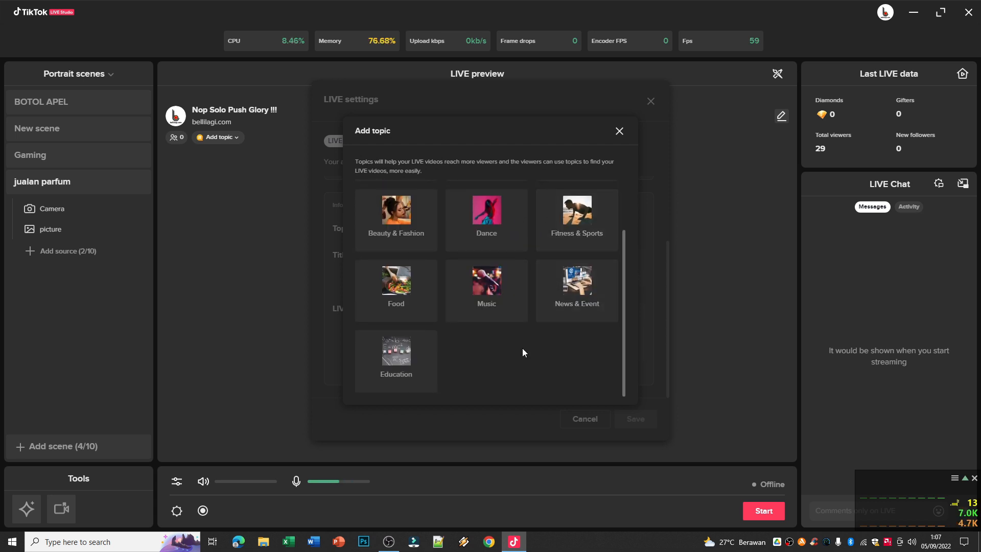
pyautogui.scroll(2, 523, 348)
pyautogui.click(427, 271)
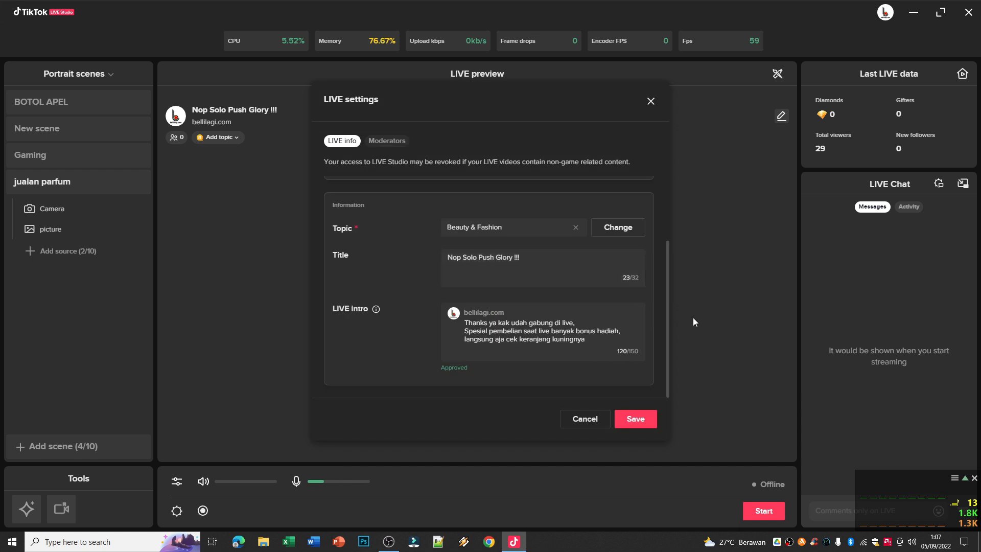
# Set the LIVE title to "flash sale 9.9" and save the LIVE settings
pyautogui.tripleClick(533, 260)
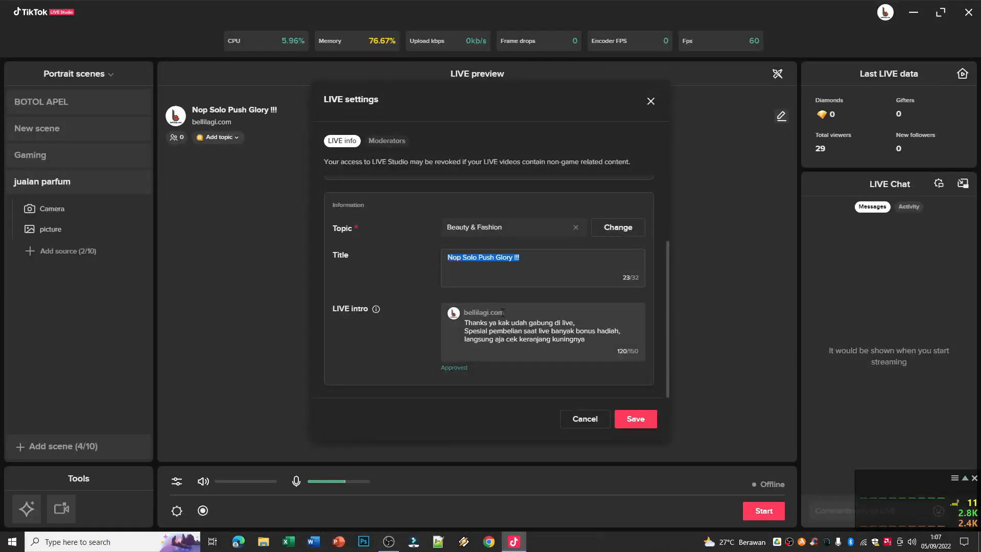
pyautogui.write('flash sale 9.9')
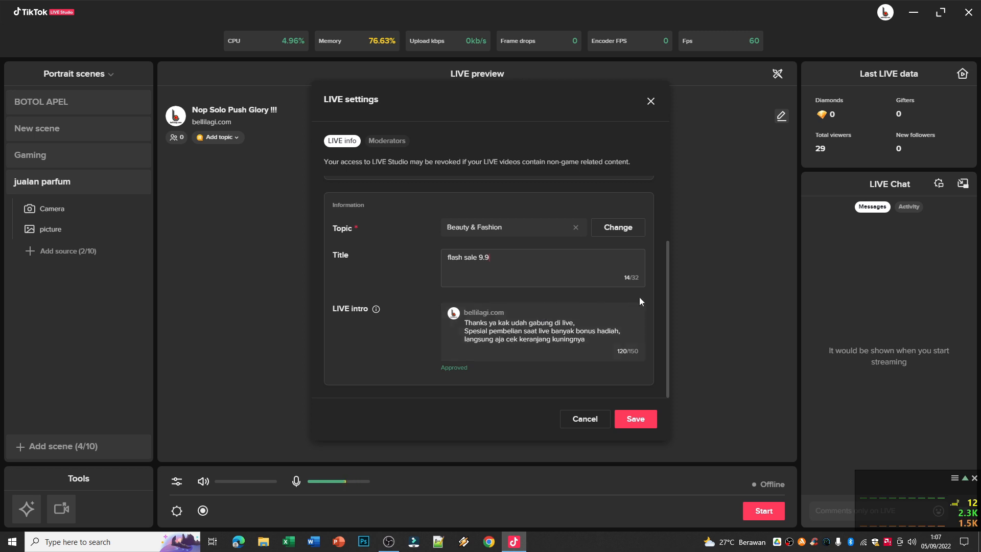
pyautogui.click(630, 423)
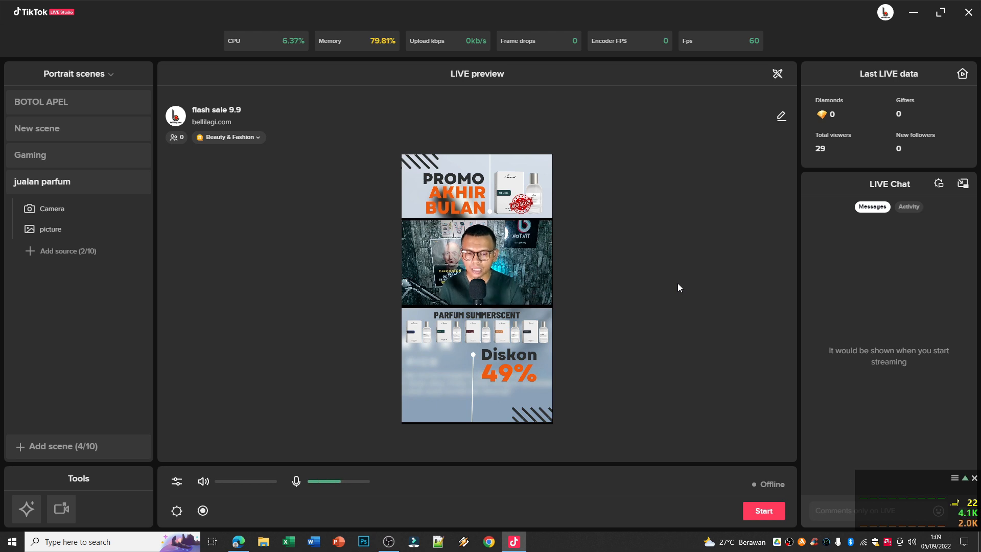
# Switch to the browser, view Kelola Live Streaming from TikTok Shop Seller Center, and return to TikTok LIVE Studio
pyautogui.click(245, 545)
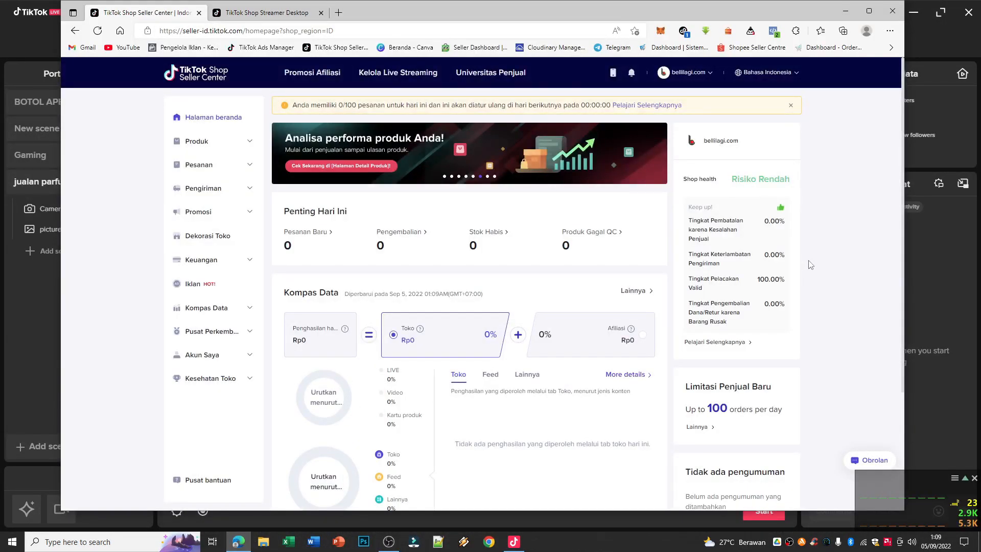
pyautogui.click(401, 74)
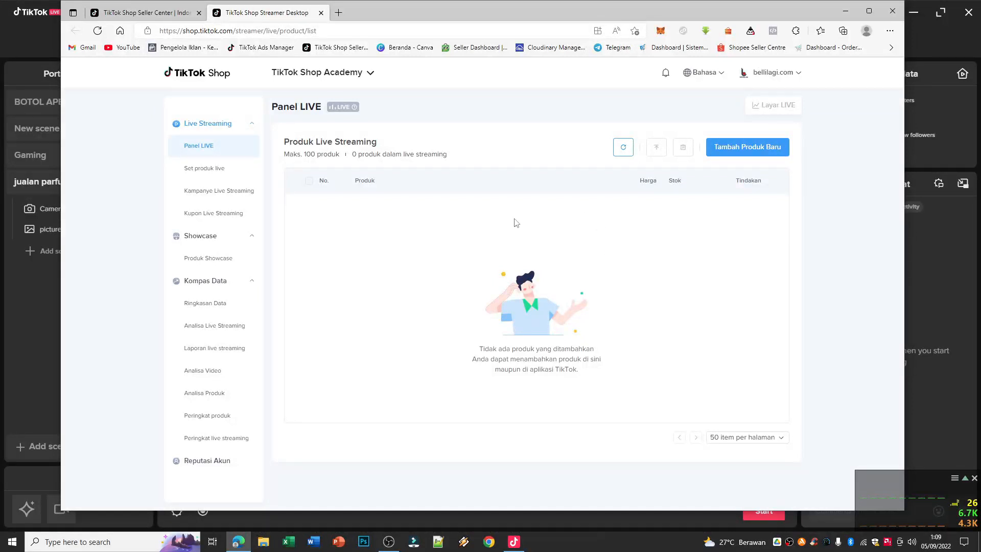
pyautogui.click(846, 11)
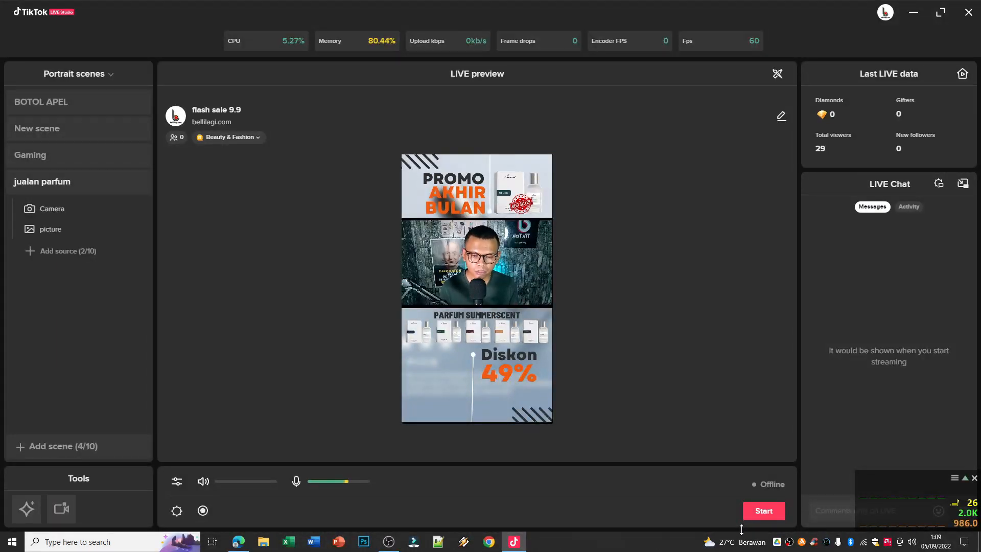
# Start the LIVE broadcast with the saved cover, topic and title
pyautogui.click(763, 512)
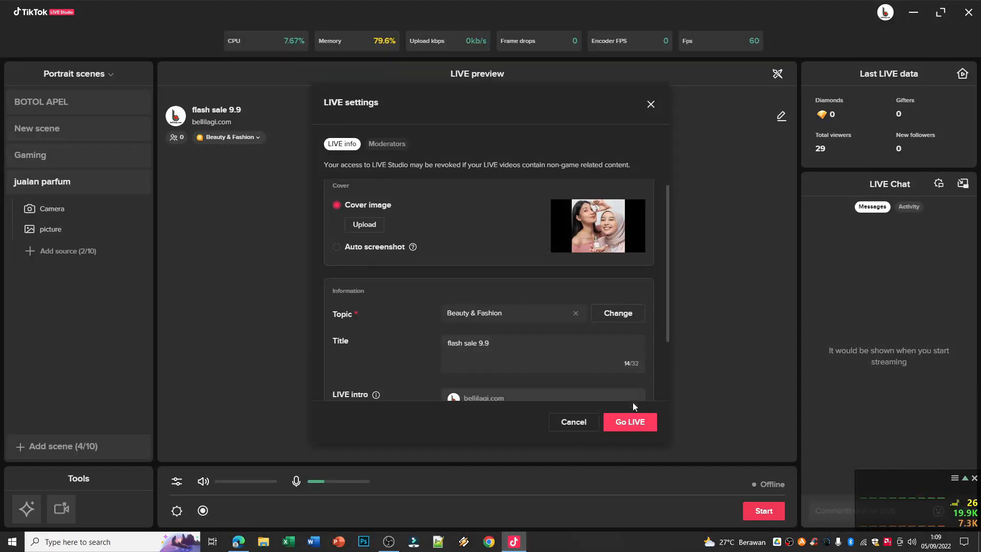
pyautogui.click(633, 425)
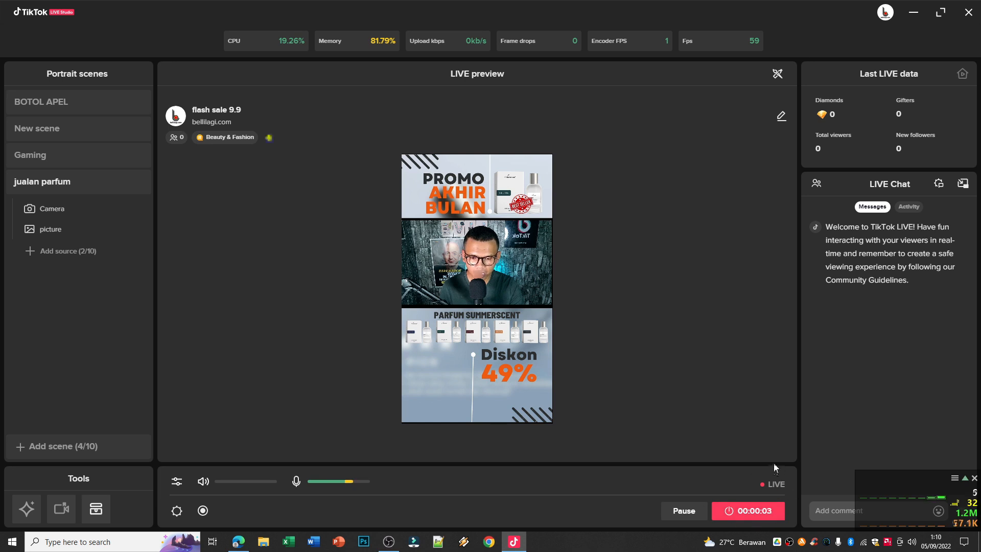
# Switch to the browser and reload the TikTok Shop Panel LIVE page
pyautogui.click(238, 542)
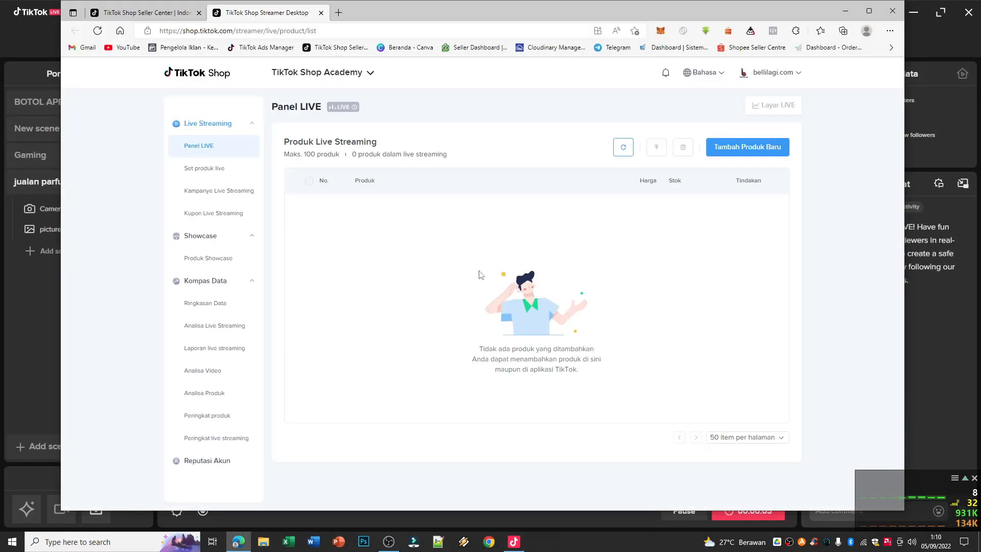
pyautogui.click(98, 30)
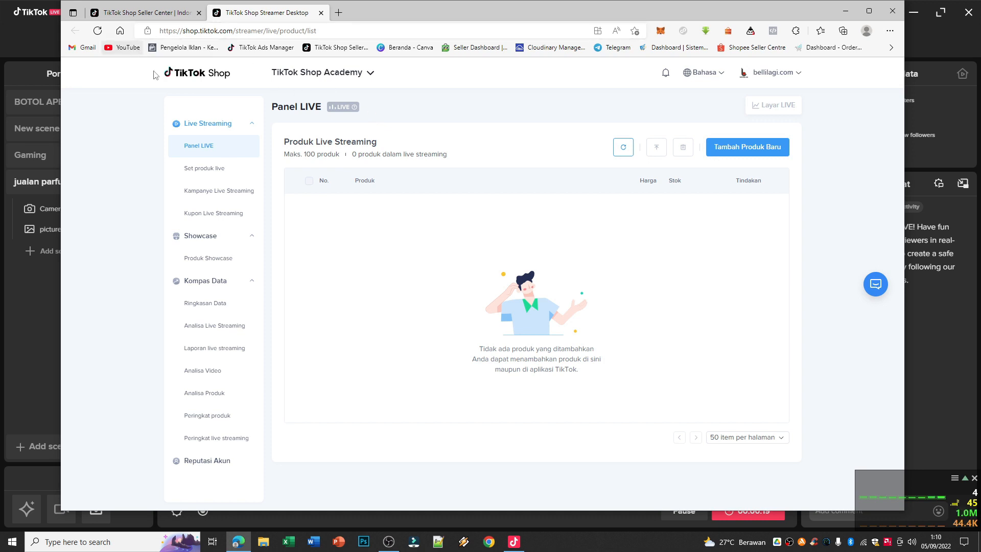
# Reload Panel LIVE and add the live product set "Diskon Gede Gedean Saat Live" to the live streaming products
pyautogui.click(97, 31)
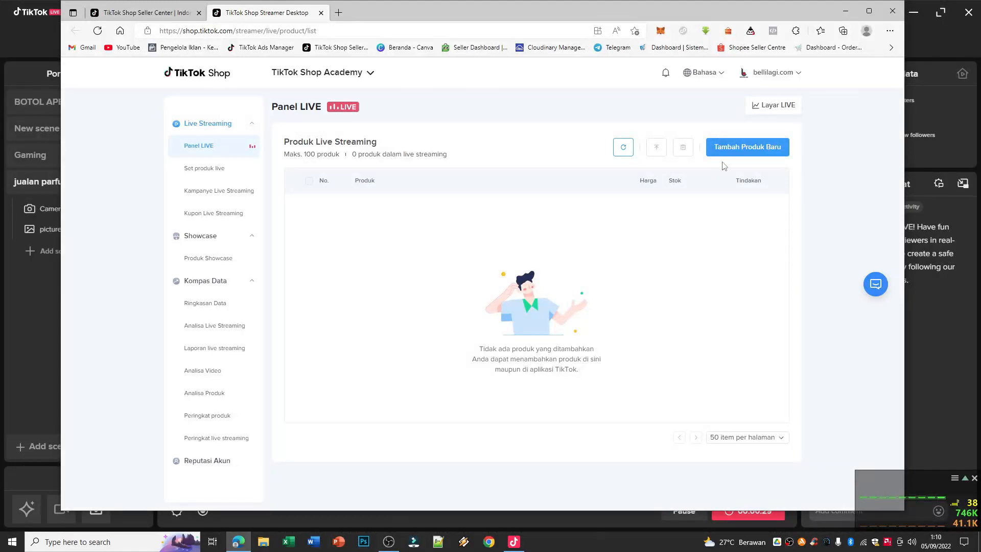
pyautogui.click(742, 150)
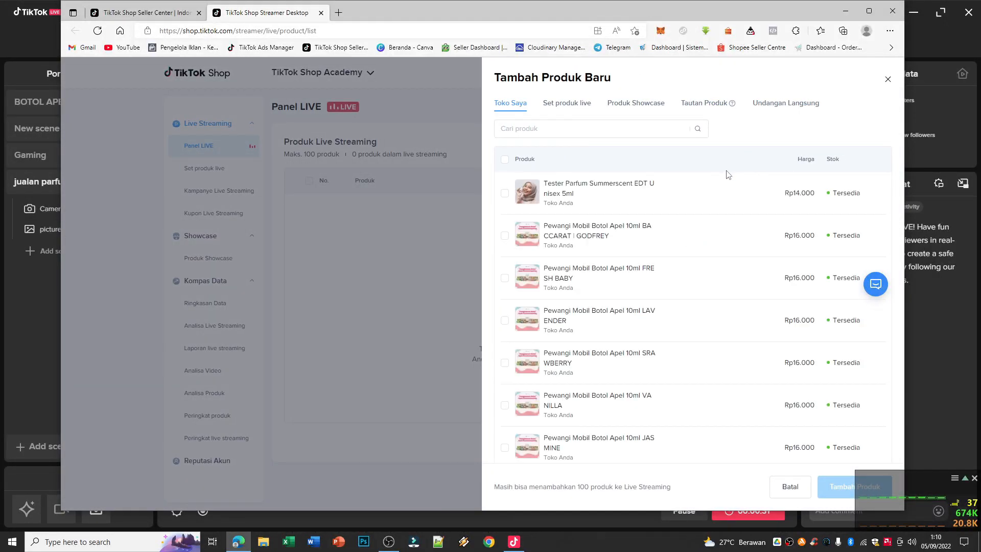
pyautogui.click(603, 134)
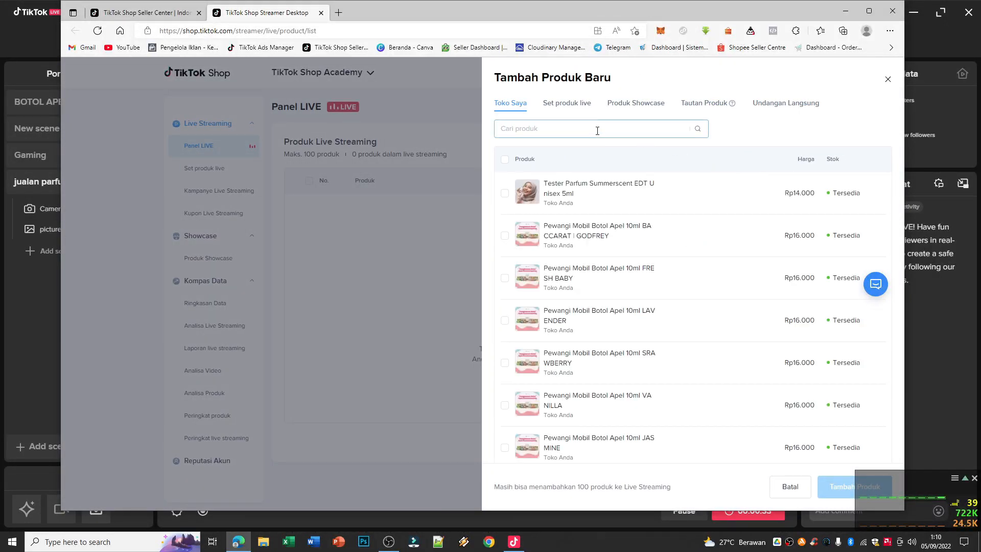
pyautogui.click(565, 108)
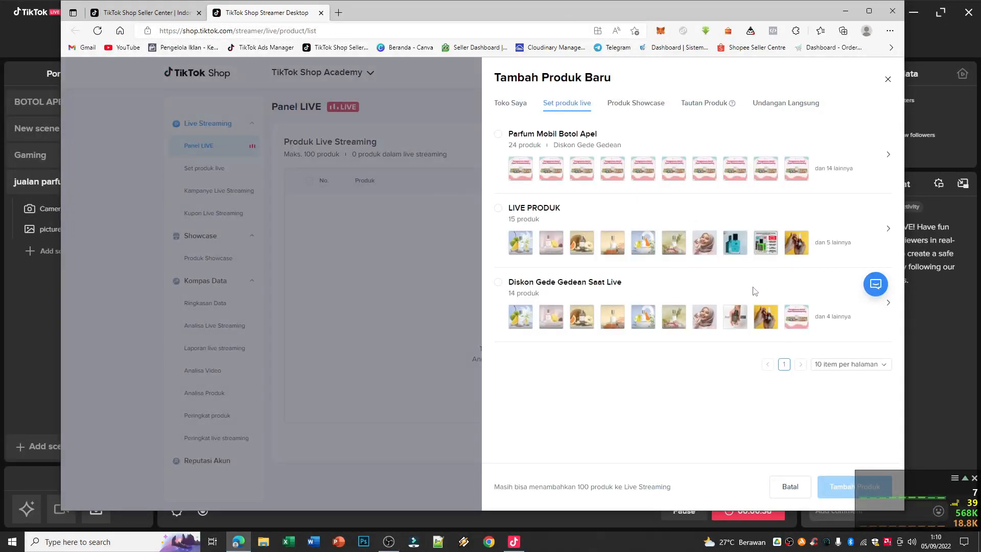
pyautogui.click(498, 282)
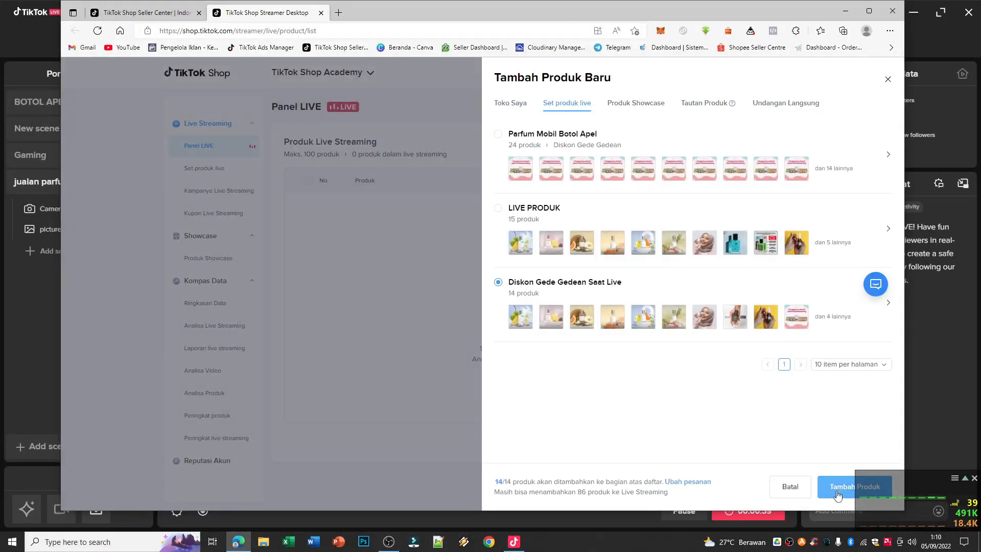
pyautogui.click(839, 486)
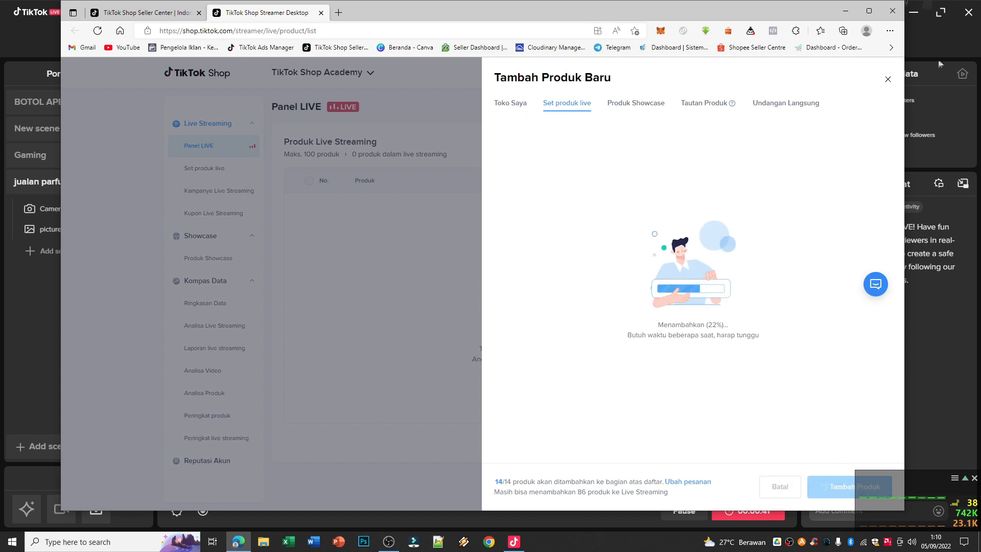
pyautogui.click(889, 84)
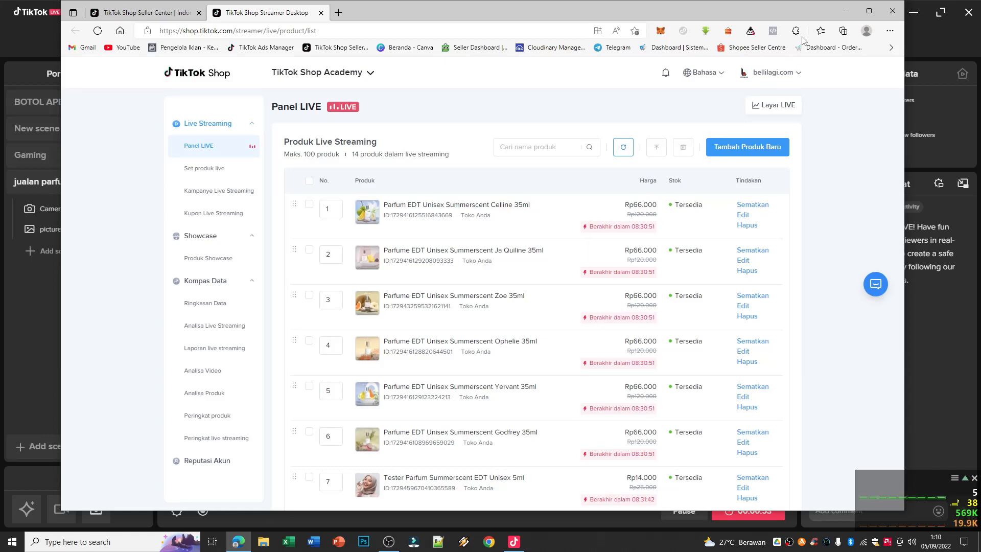
# Return to TikTok LIVE Studio and slightly adjust the camera source's lower-left corner between the two promo banners in the LIVE preview
pyautogui.click(846, 11)
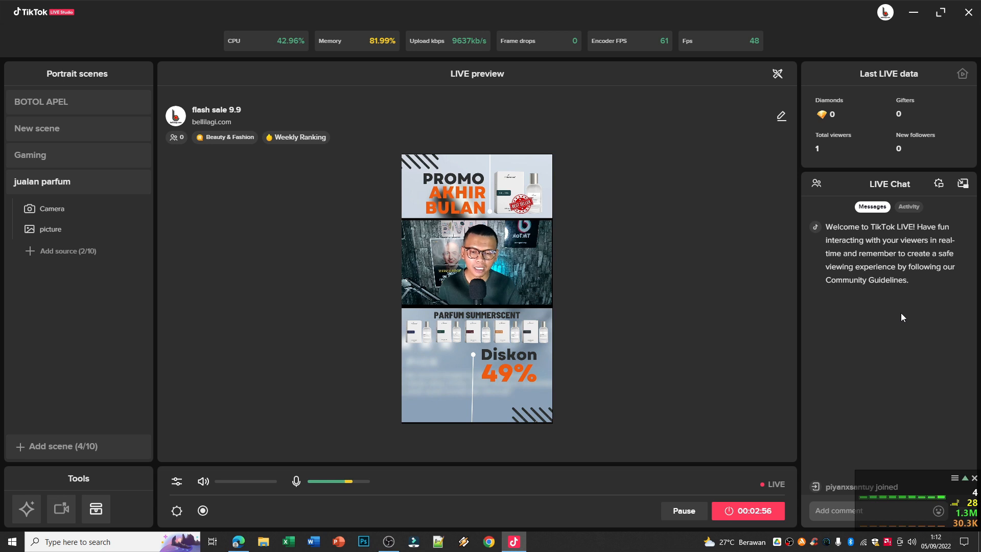
pyautogui.click(514, 270)
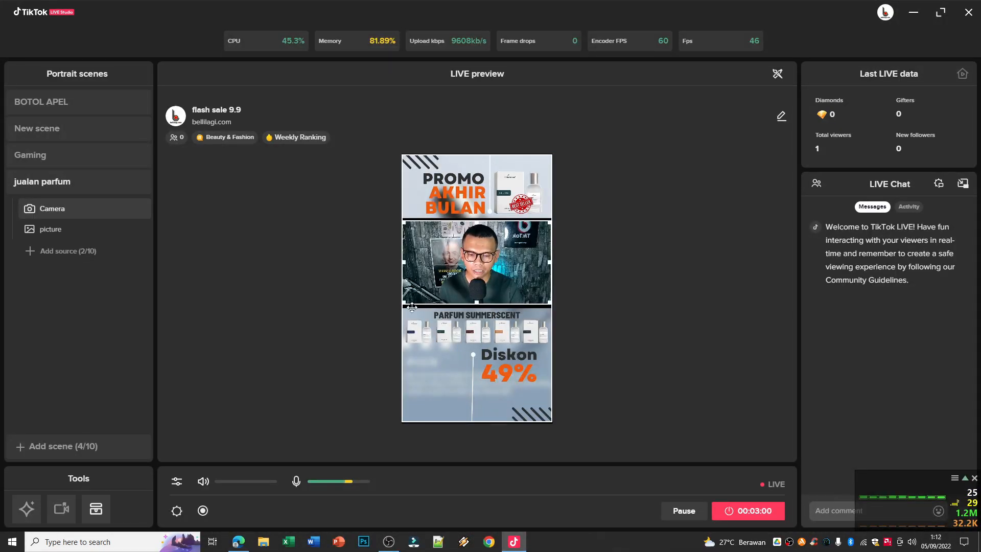
pyautogui.moveTo(403, 303)
pyautogui.mouseDown()
pyautogui.moveTo(351, 340)
pyautogui.moveTo(405, 310)
pyautogui.mouseUp()
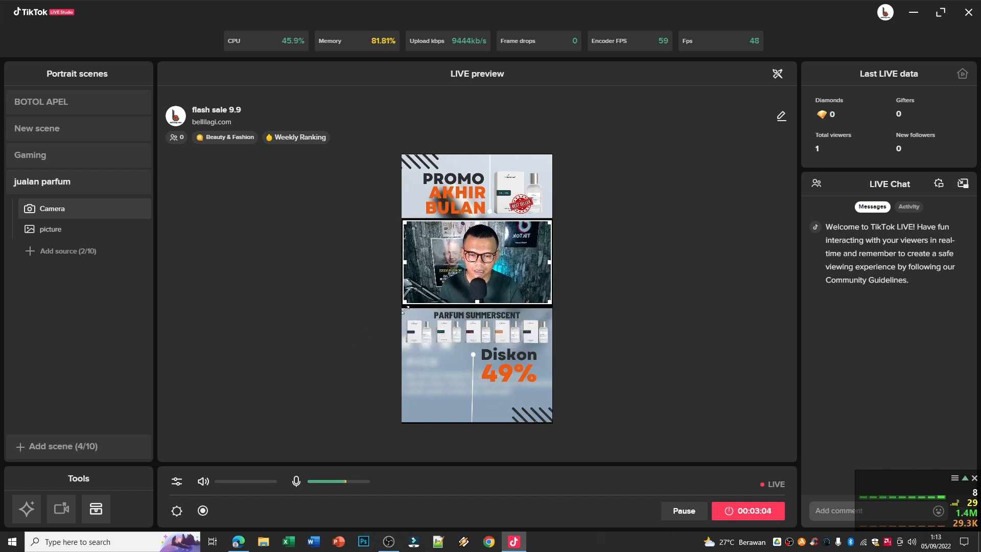
pyautogui.click(618, 247)
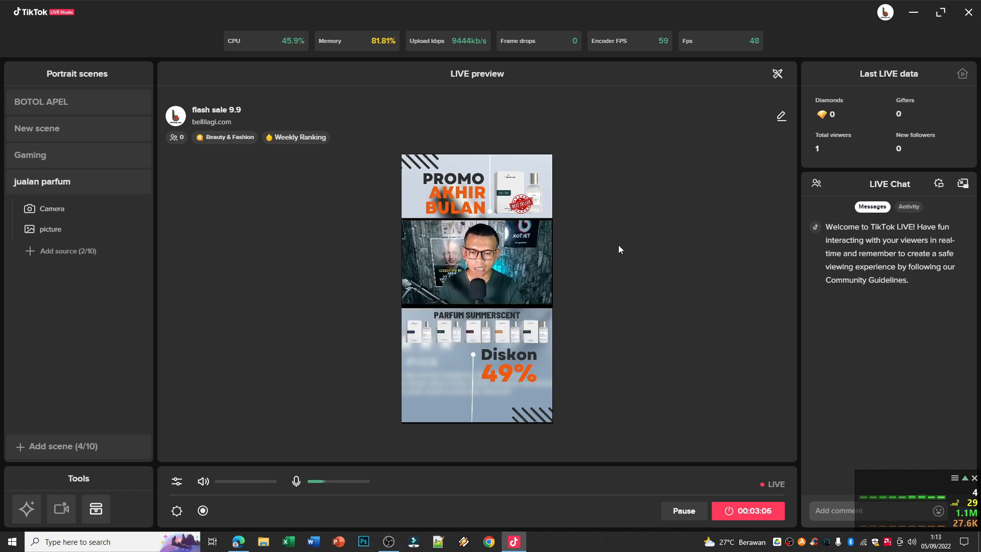